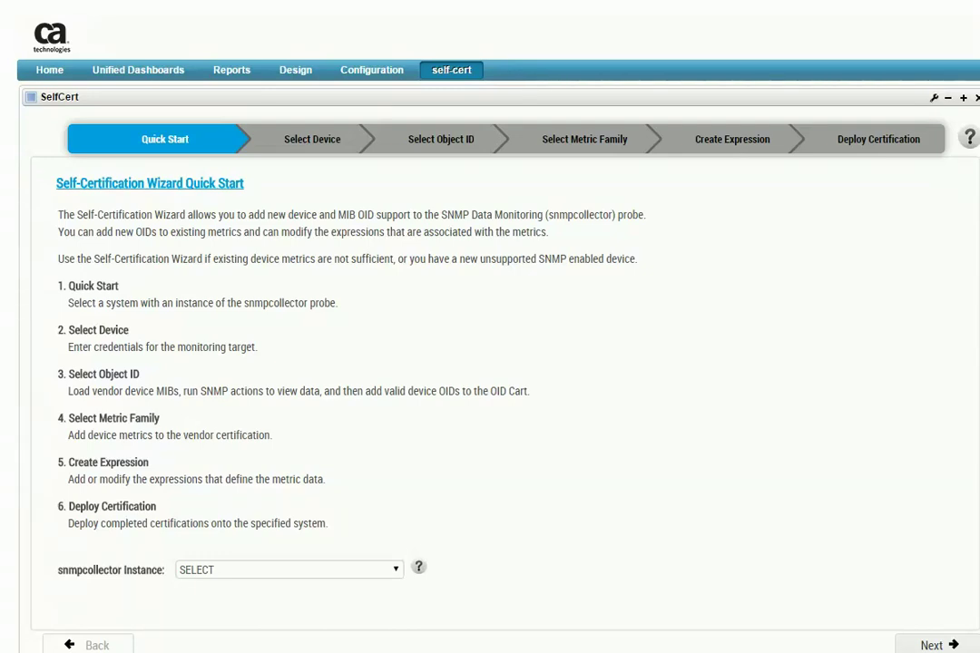
Pick the /ricbr11selfcert_domain/... snmpcollector entry as the snmpcollector Instance.
click(394, 573)
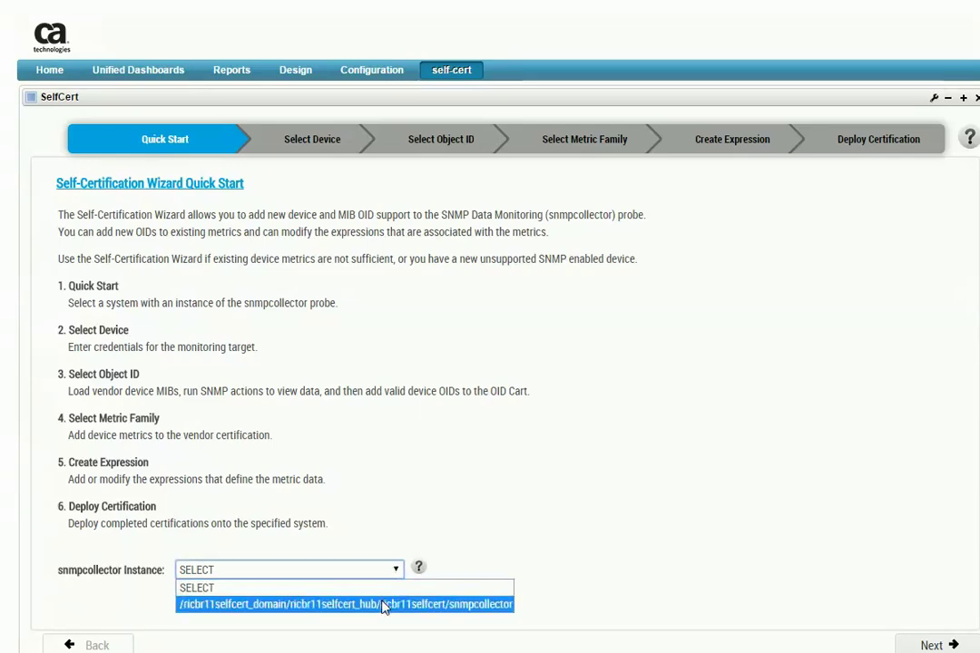
click(384, 604)
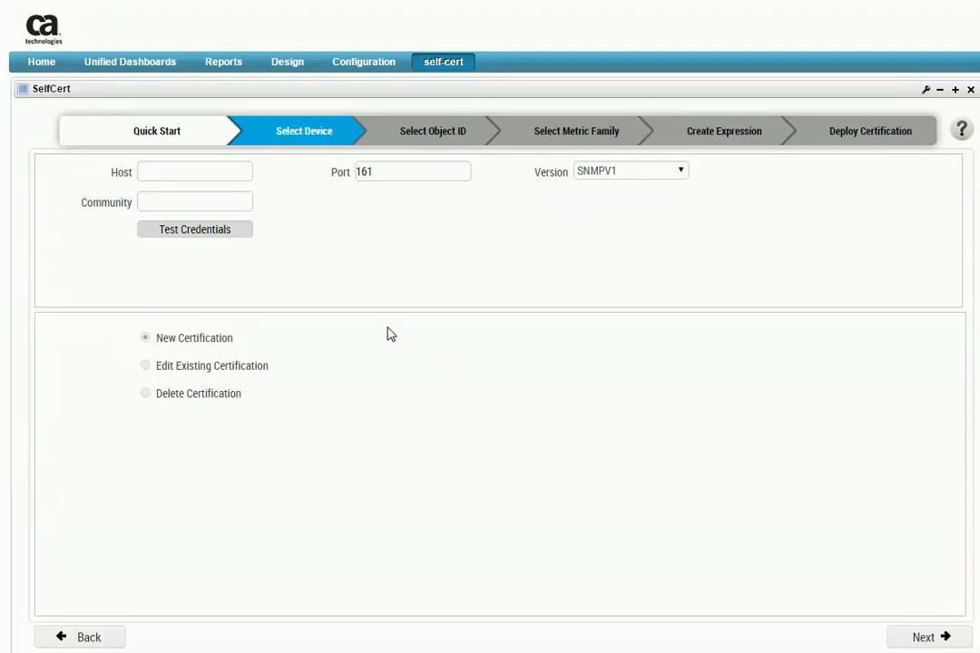
Connect to host 10.241.250.105 over SNMPV2C with the community string, then test the credentials.
click(232, 175)
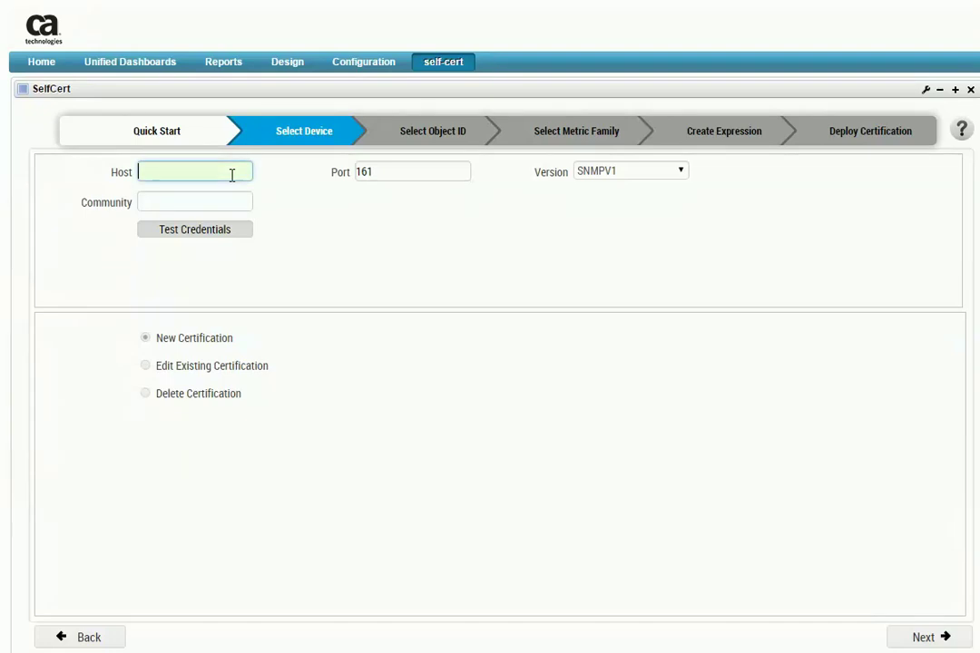
text(10.241.250.105)
click(661, 175)
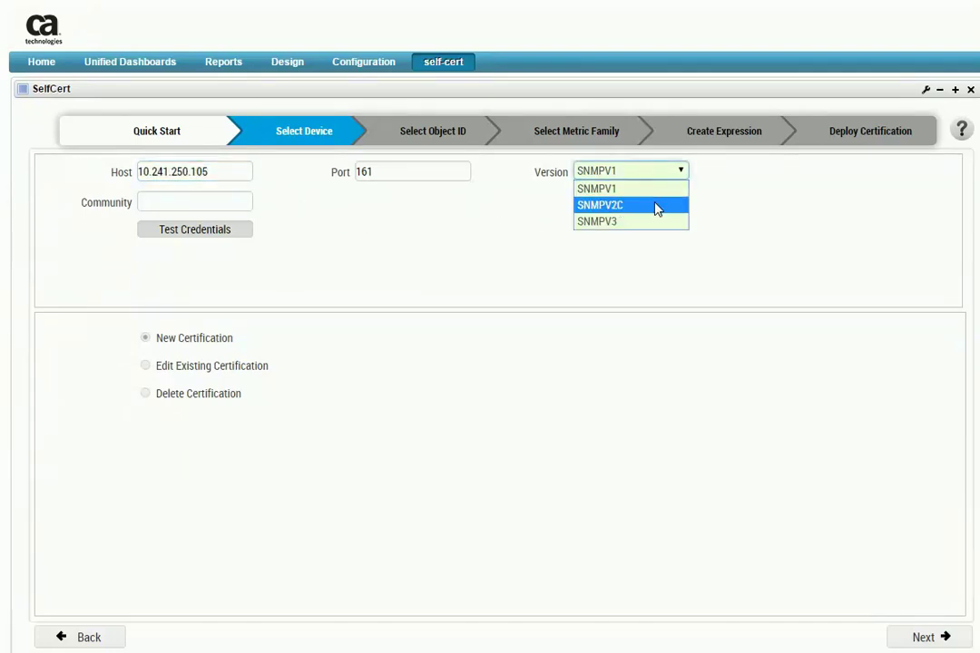
click(655, 205)
click(245, 201)
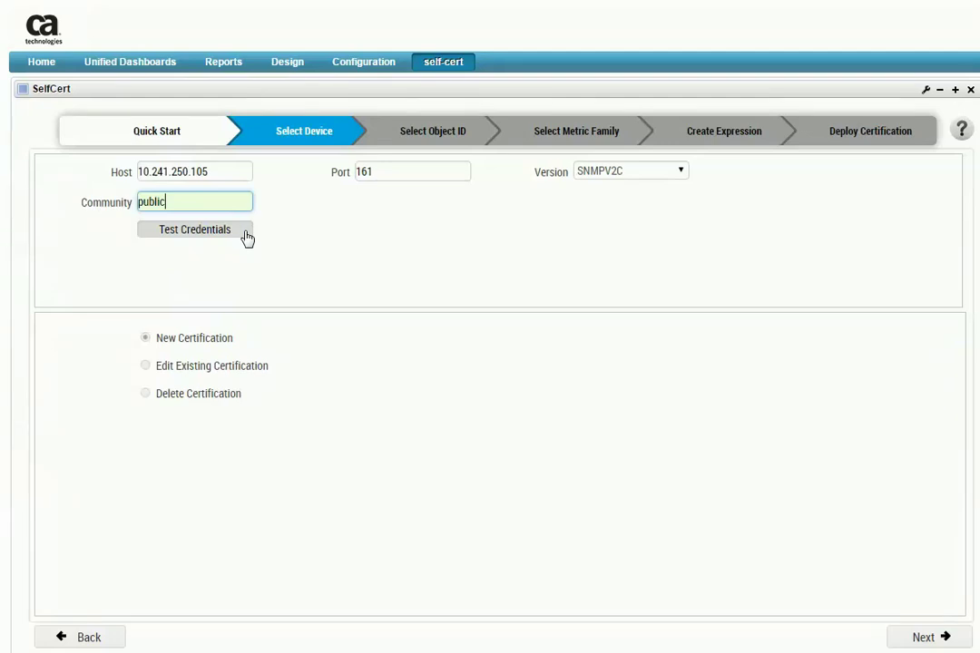
click(246, 234)
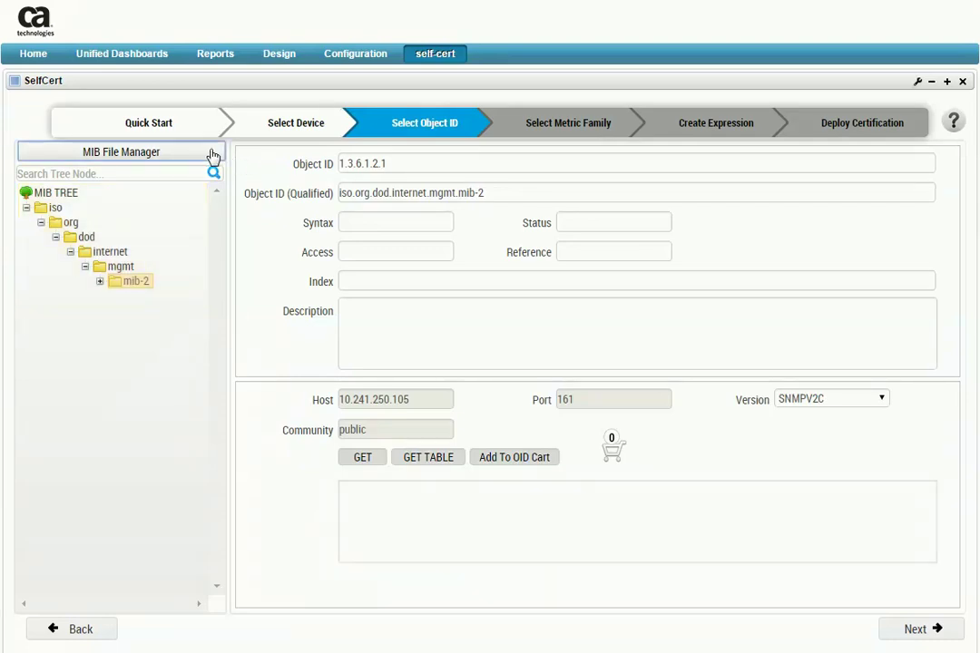
click(211, 155)
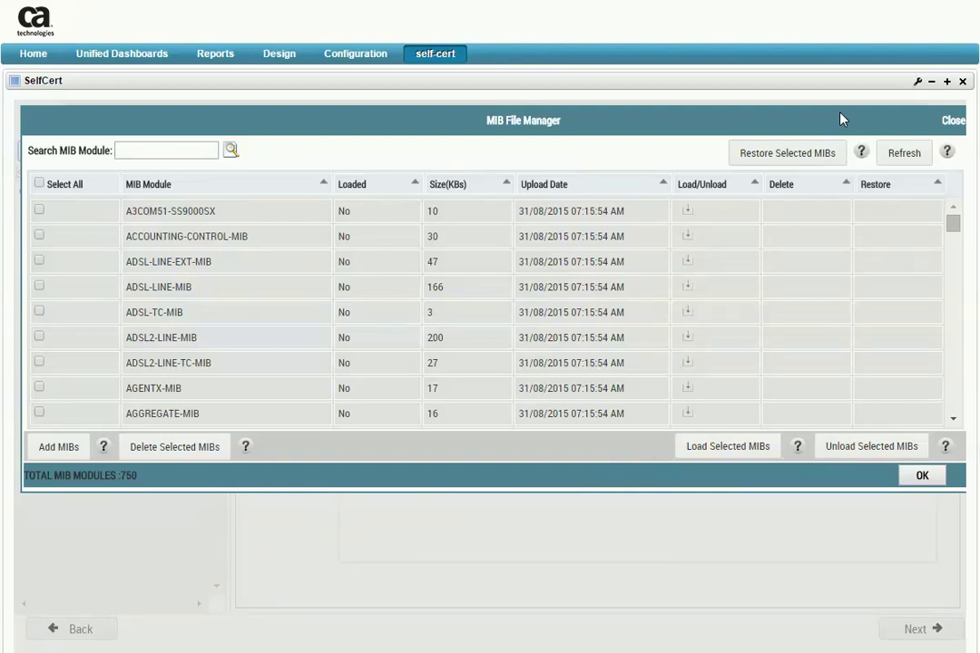
click(952, 121)
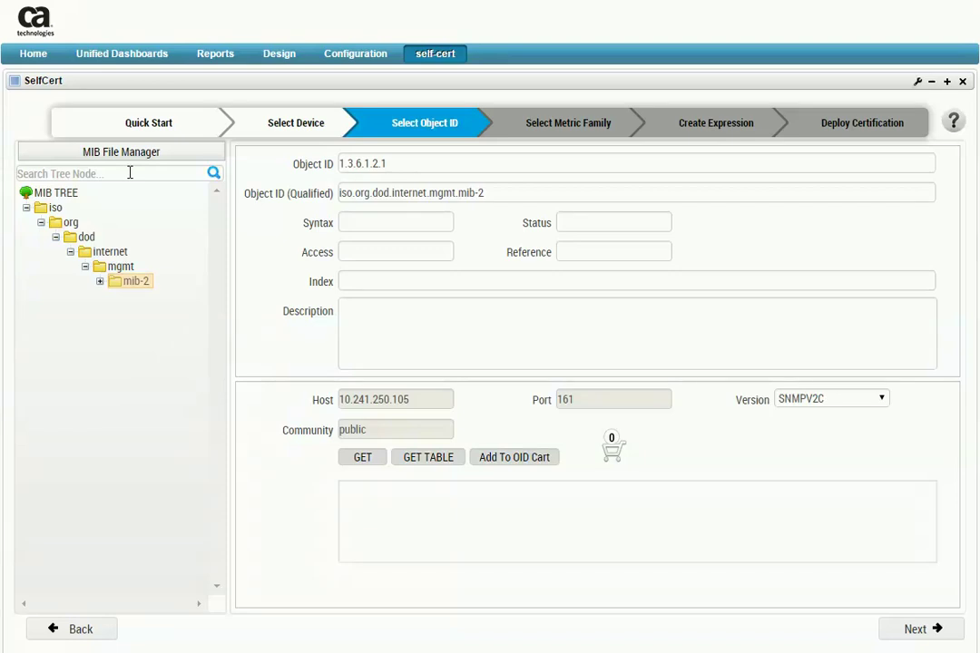
Search the MIB tree for 'ifd' and select the ifDescr node to load its details and device value.
click(130, 173)
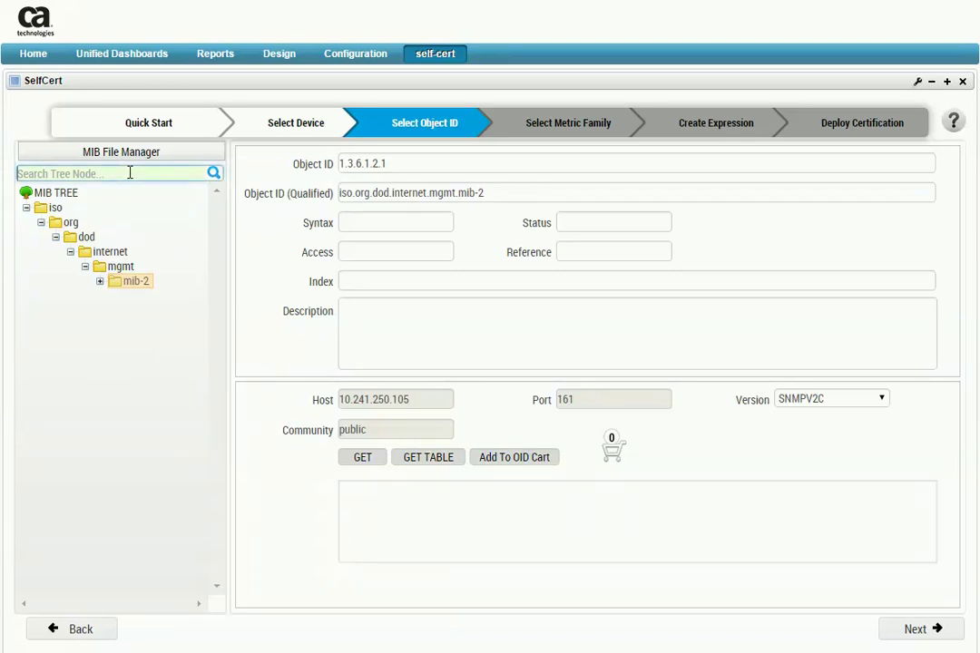
text(ifd)
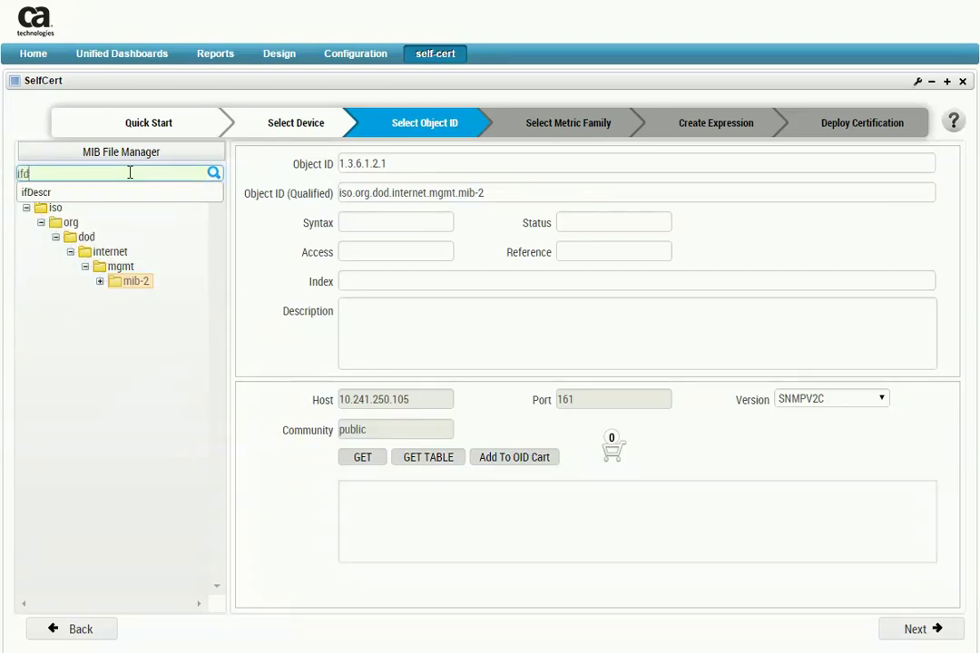
click(129, 193)
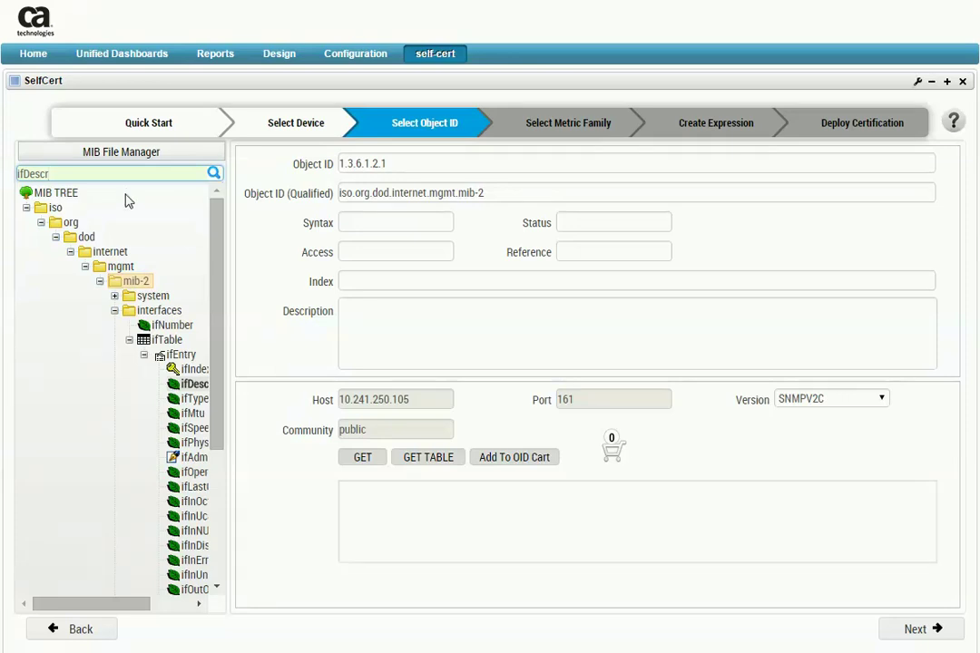
drag(104, 608, 131, 609)
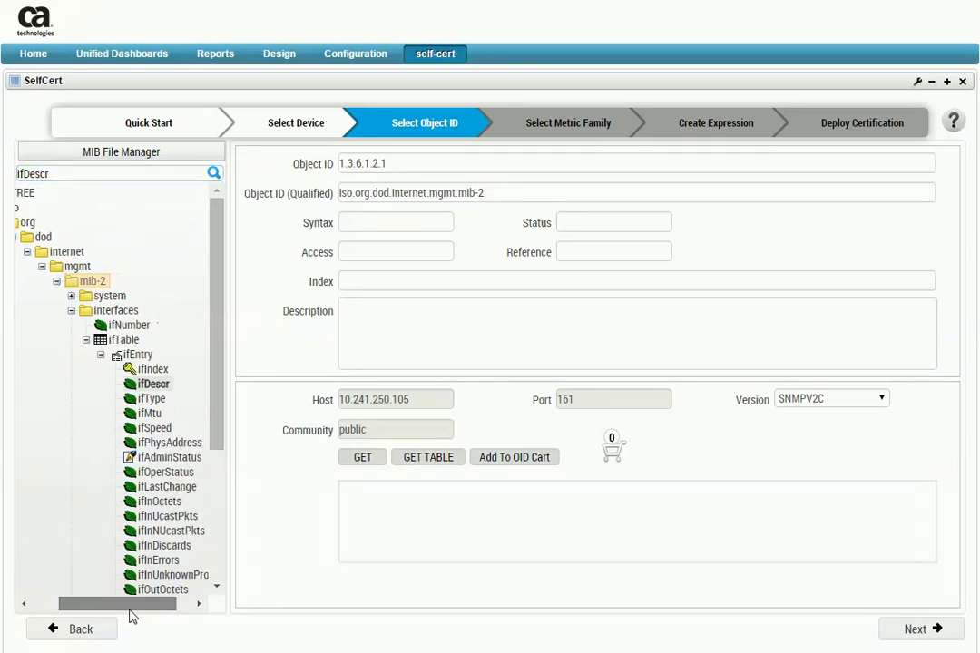
click(136, 385)
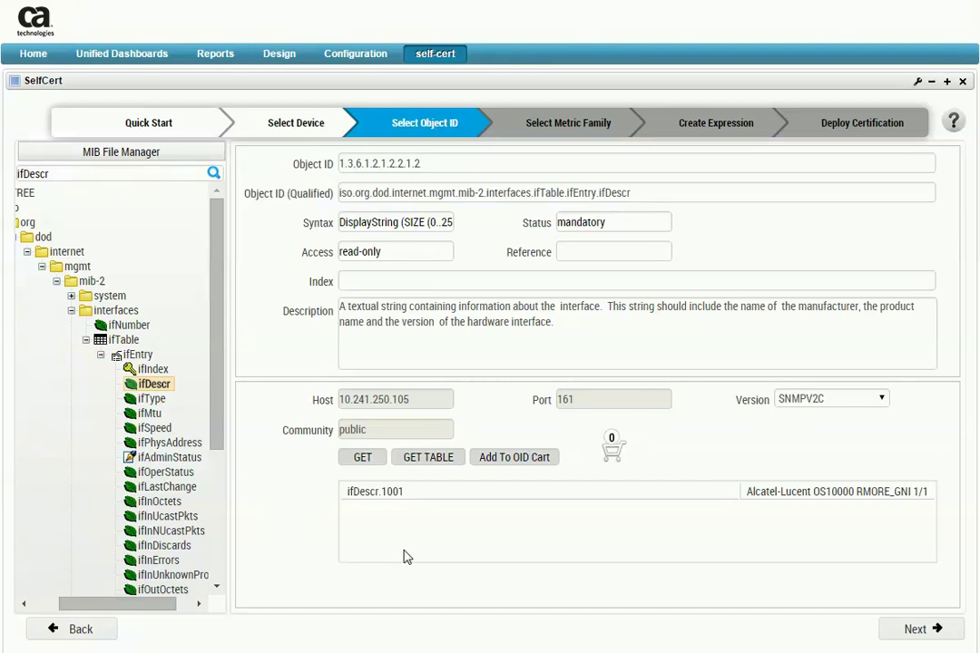
Add ifDescr, ifInOctets and ifOutOctets to the OID Cart and review the Selected OIDs list.
click(503, 461)
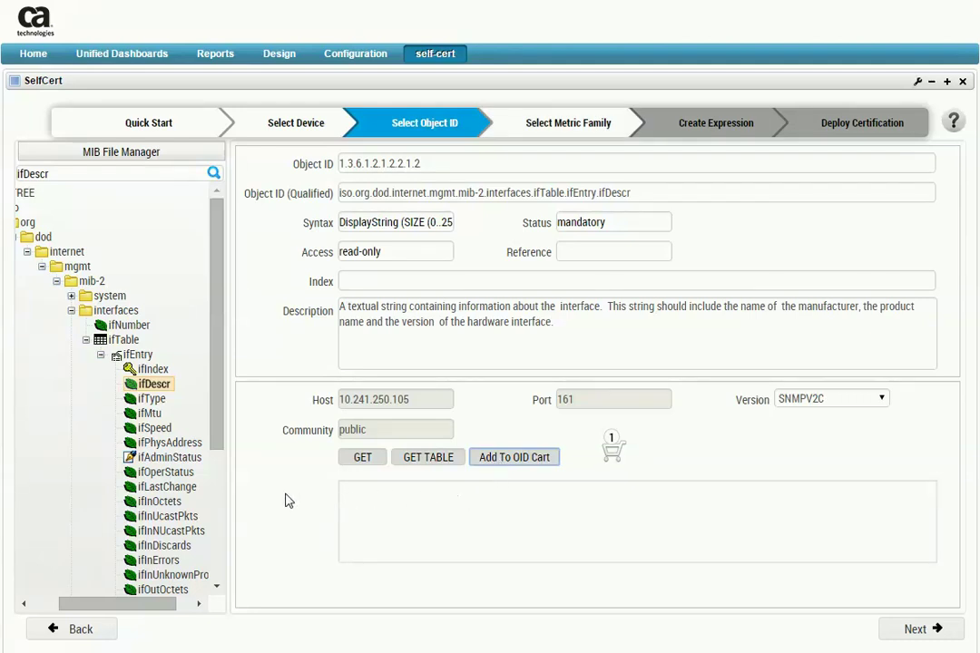
click(162, 501)
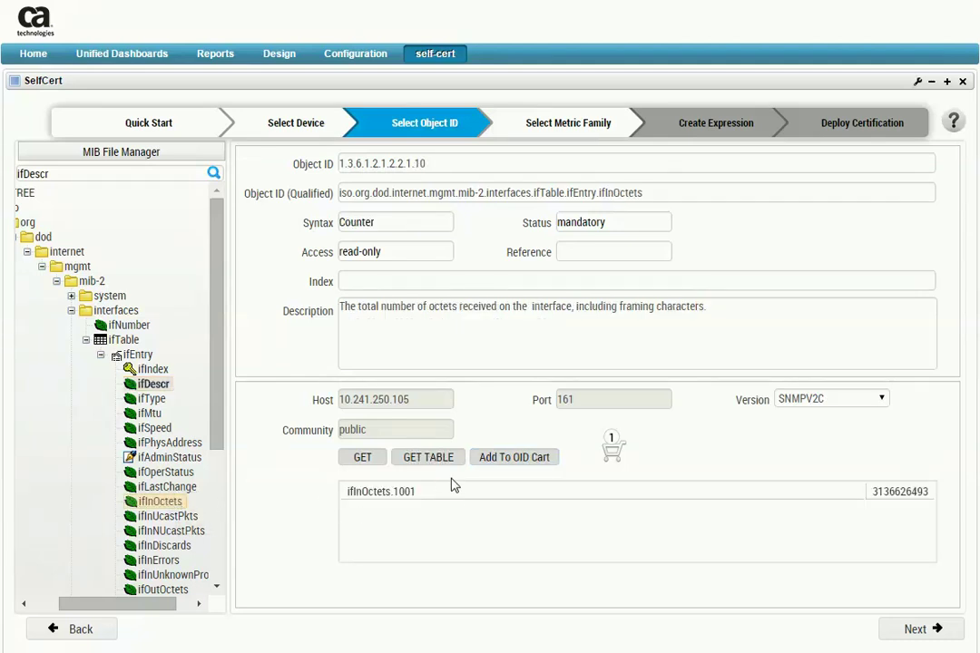
click(490, 463)
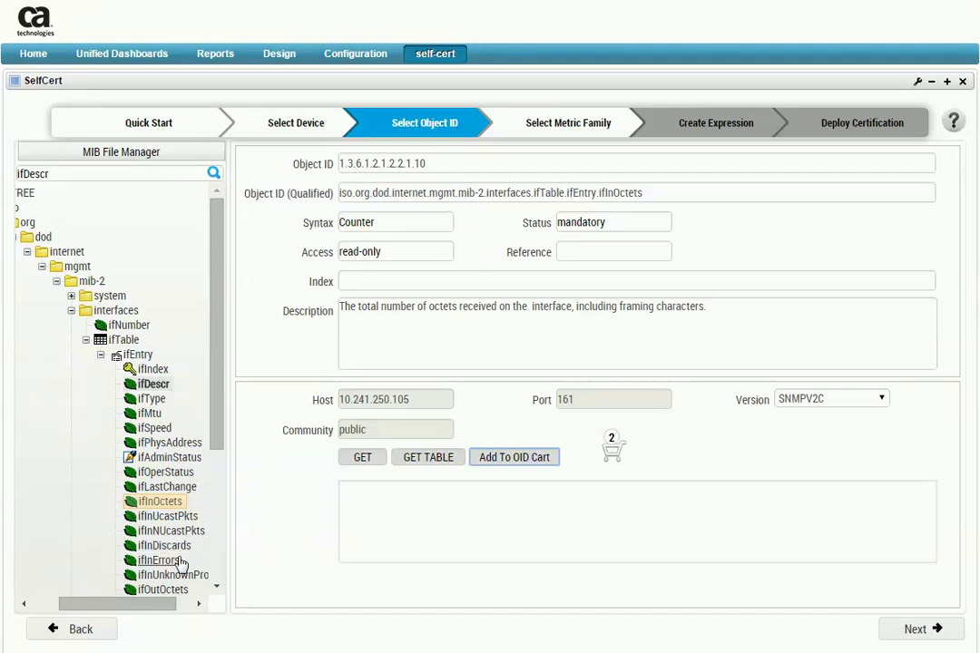
click(164, 590)
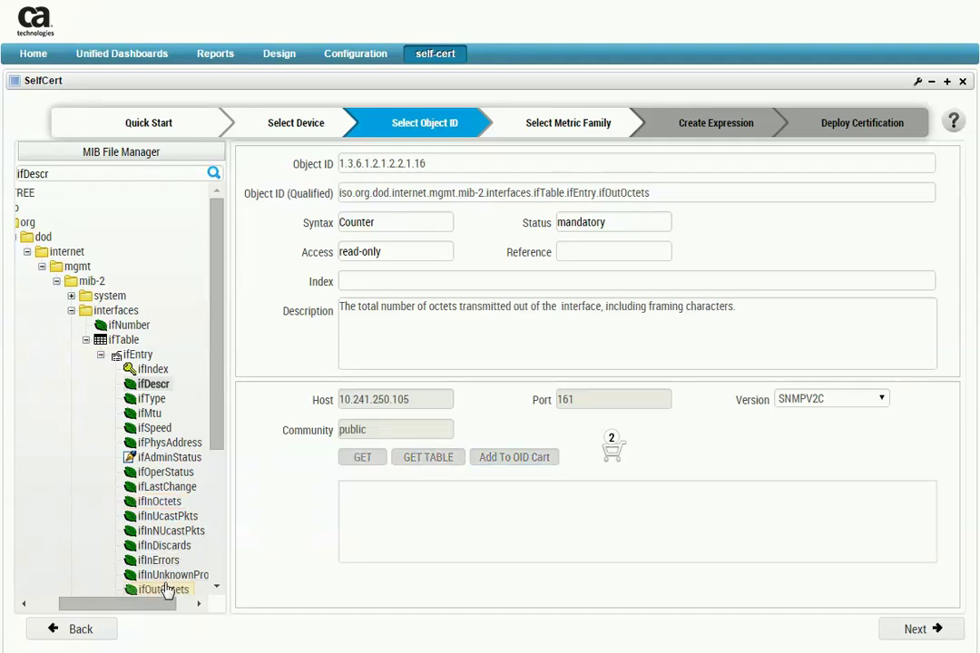
click(511, 460)
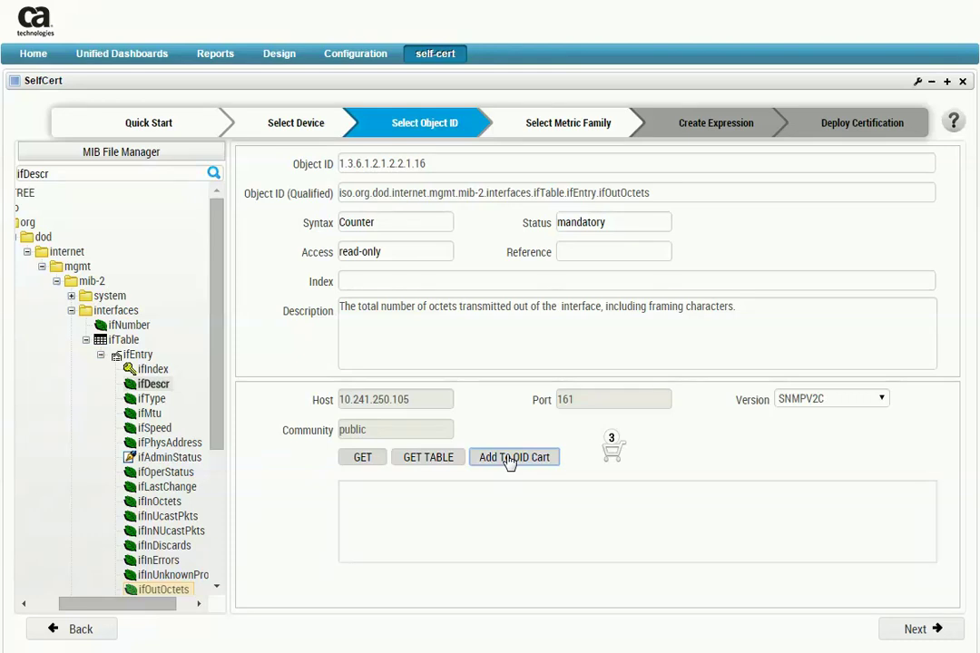
click(612, 454)
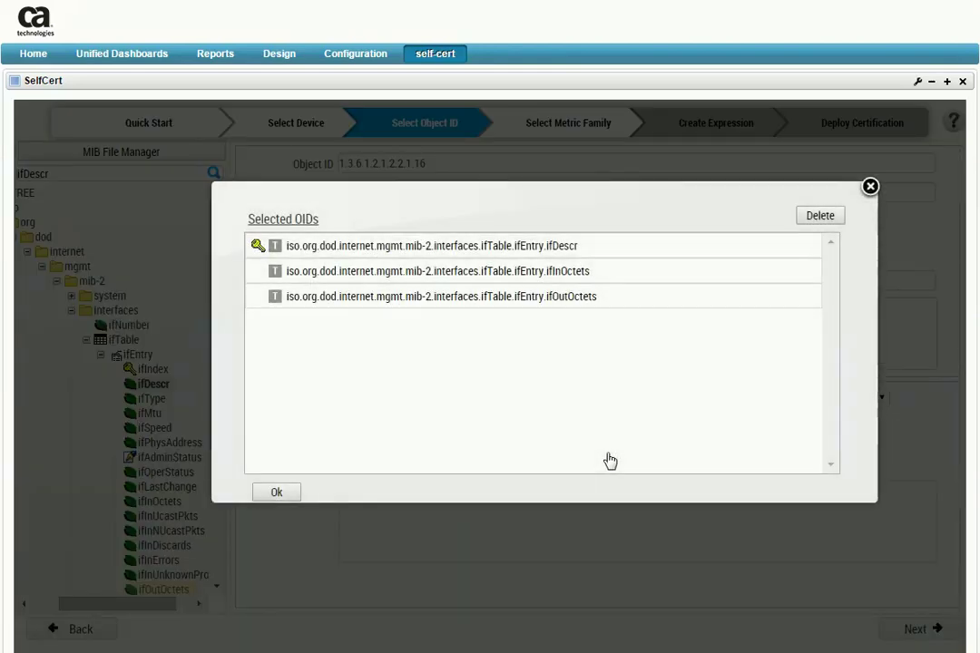
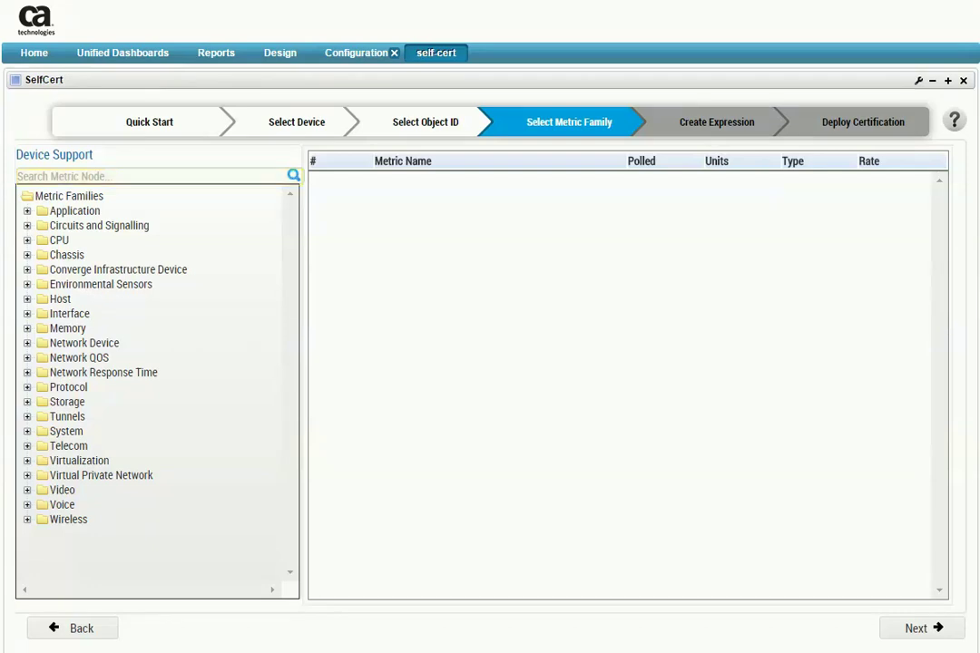
Open Device Support in a new window, then load the Interface family's metrics (AdminStatus, Alias, BitRate).
right_click(71, 161)
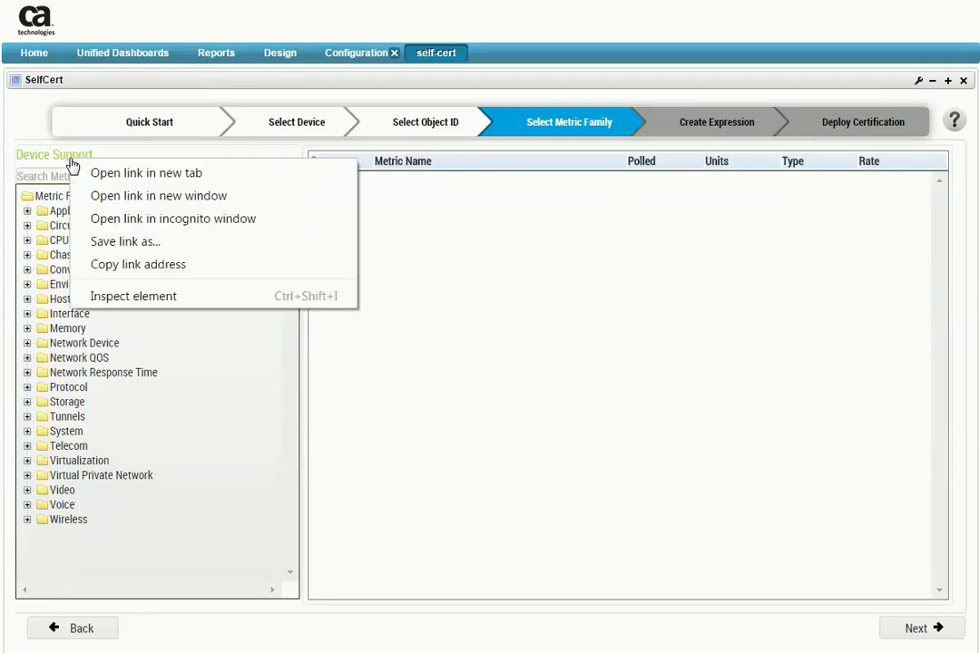
click(91, 196)
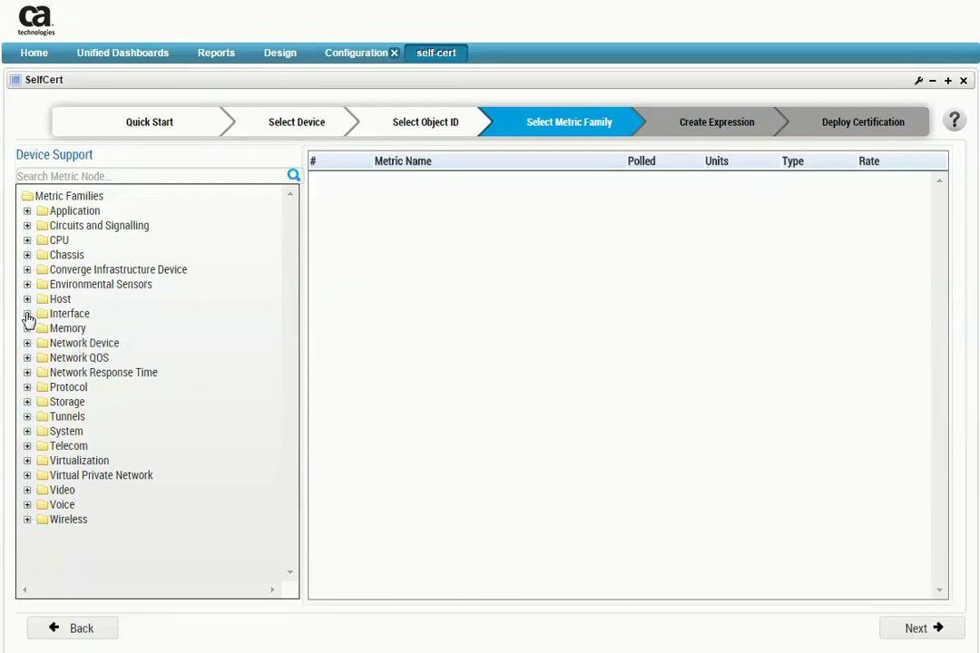
click(27, 314)
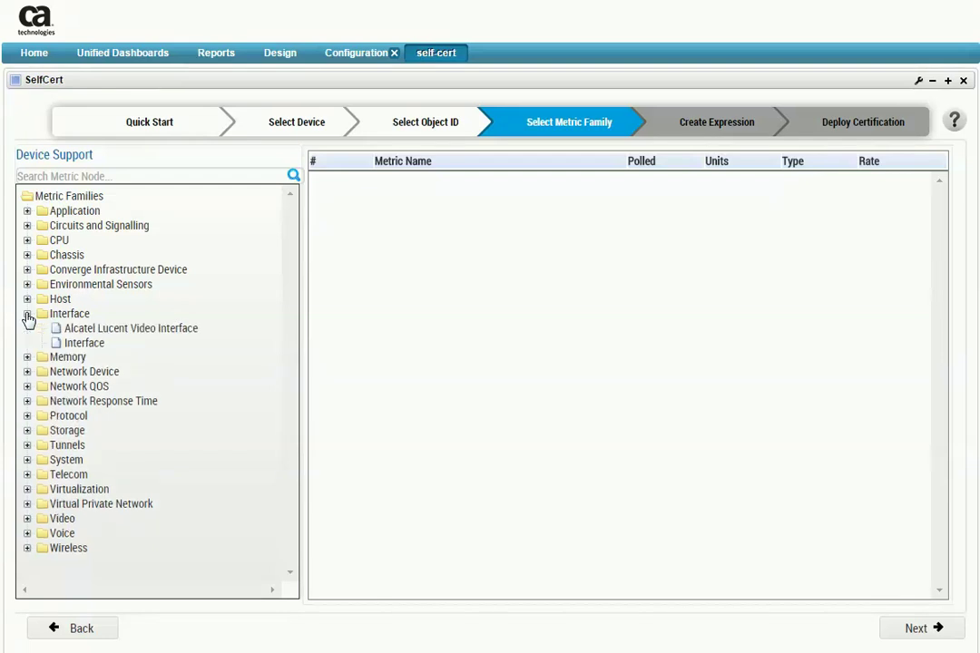
click(68, 344)
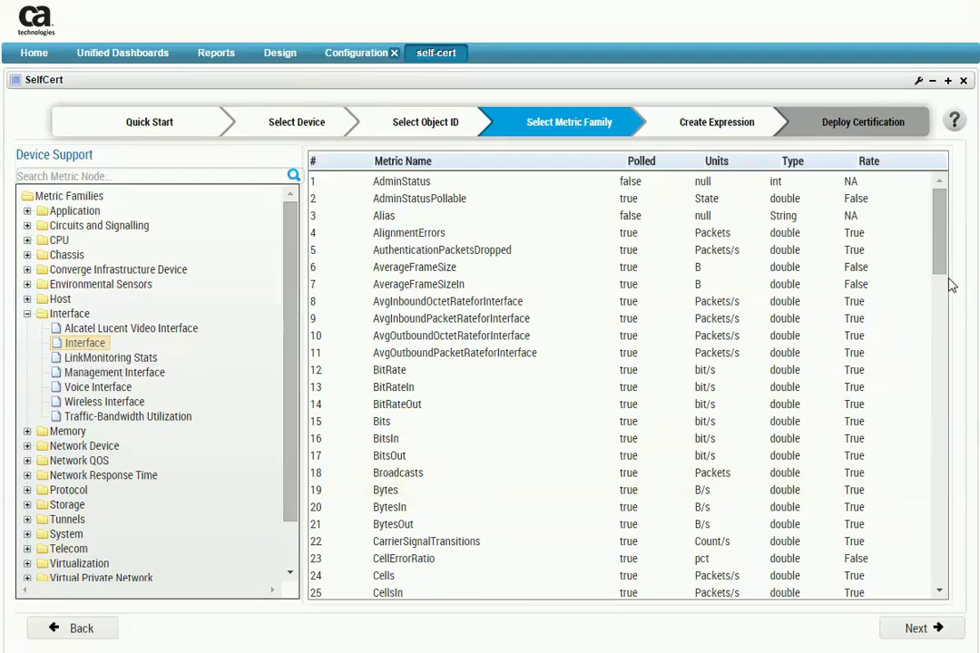
Scroll down the Interface metrics table to review the listed metrics.
drag(944, 236, 935, 442)
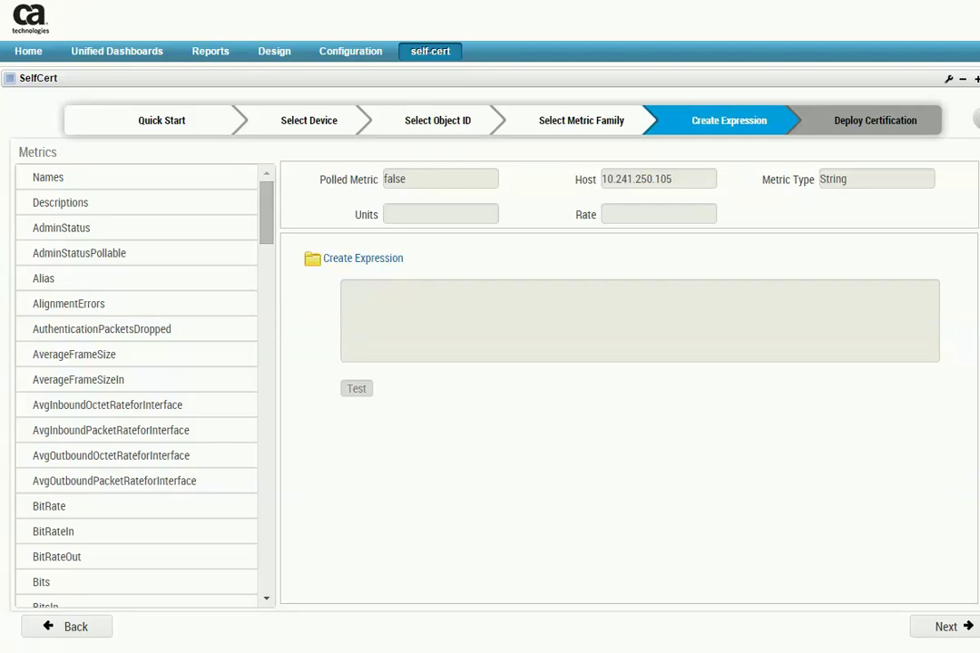
Set the Names expression to ifDescr and test it, returning 'Alcatel-Lucent OS10000 RMORE_GNI 1/1'.
click(230, 187)
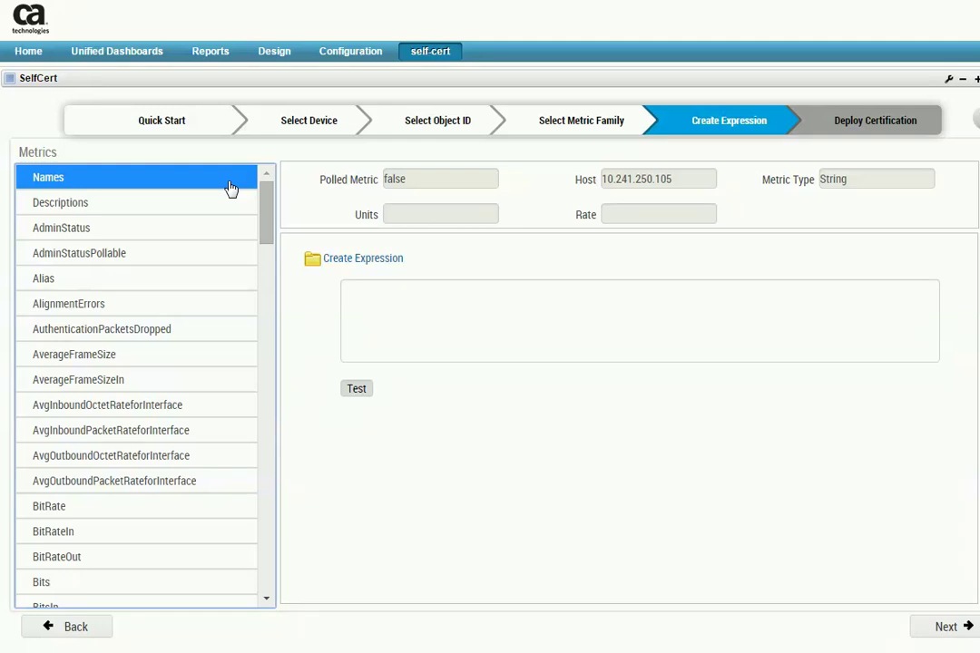
click(363, 258)
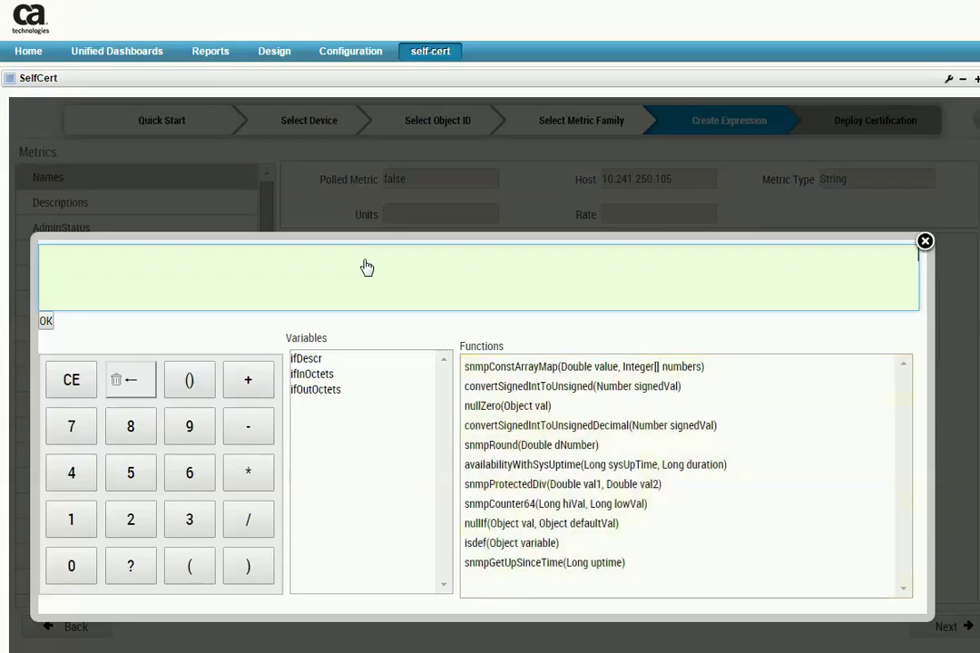
click(309, 361)
double_click(308, 360)
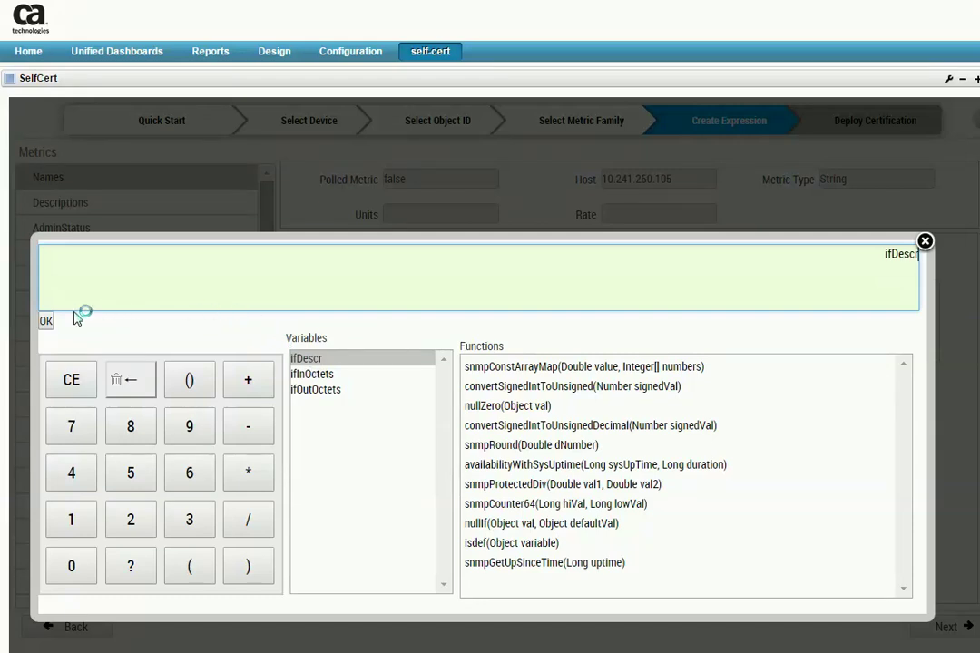
click(45, 322)
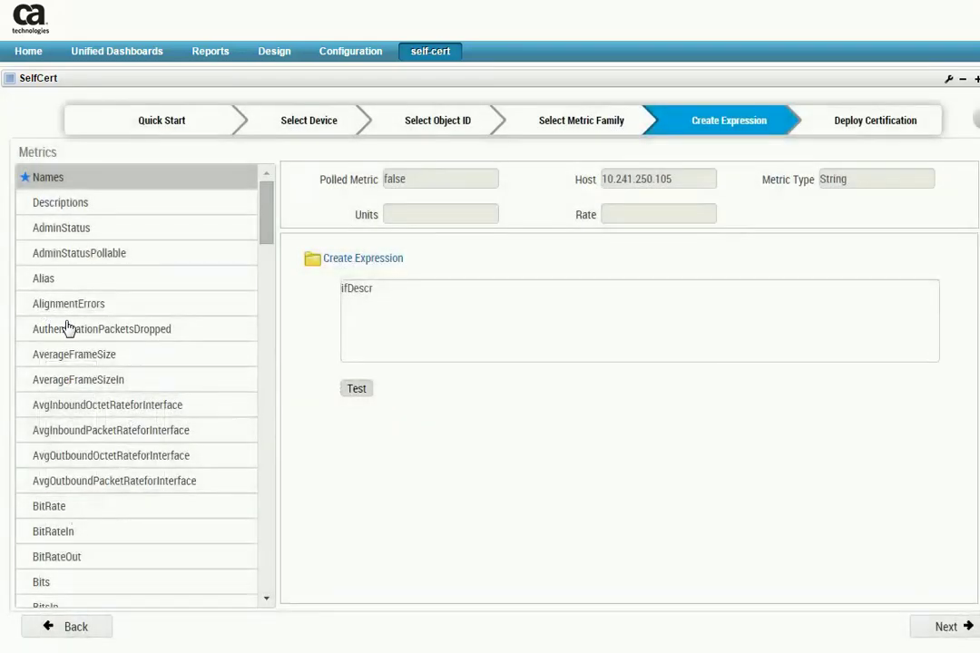
click(350, 389)
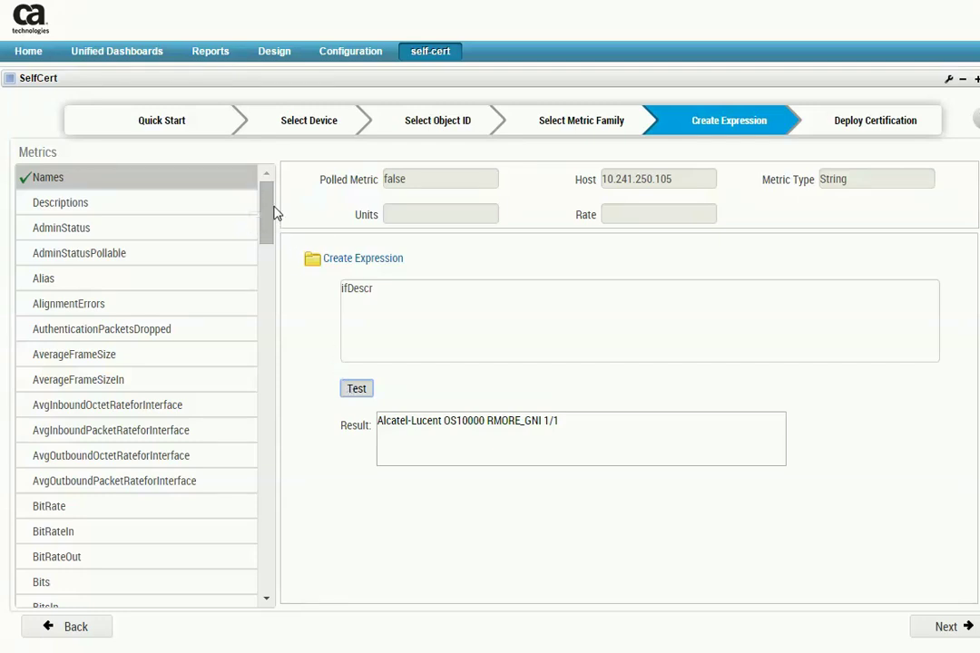
Paste (ifInOctets+ifOutOctets)/(ifInOctets+ifOutOctets) as the Bytes expression and test it.
drag(265, 212, 263, 261)
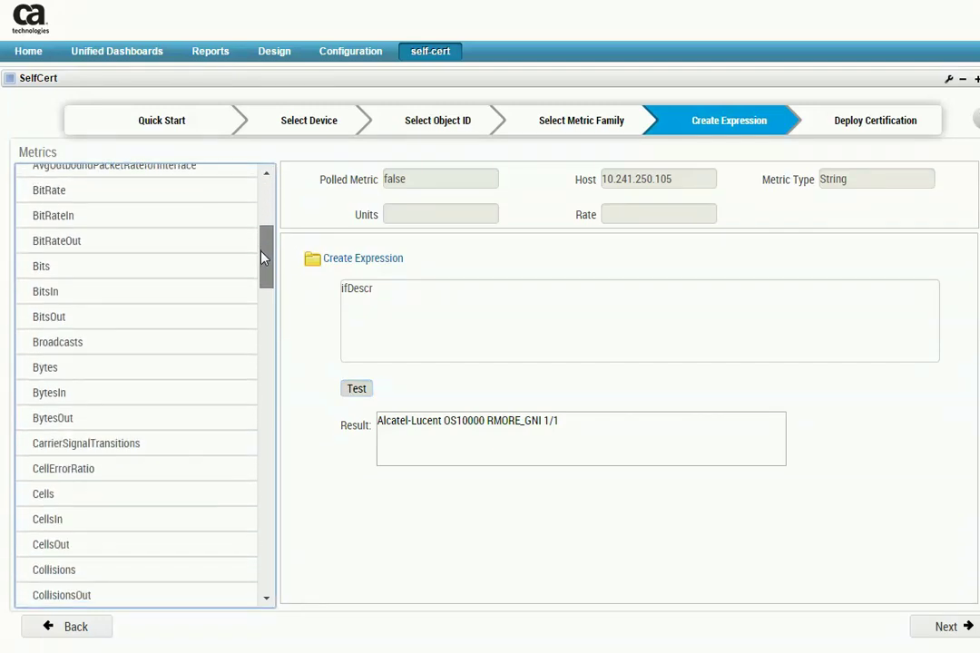
click(204, 333)
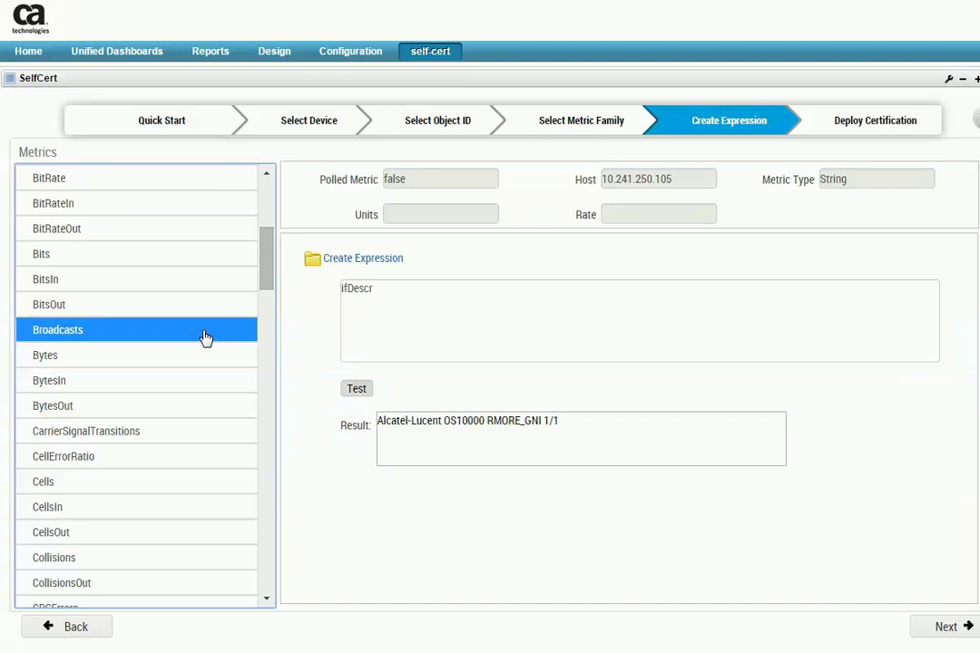
click(203, 355)
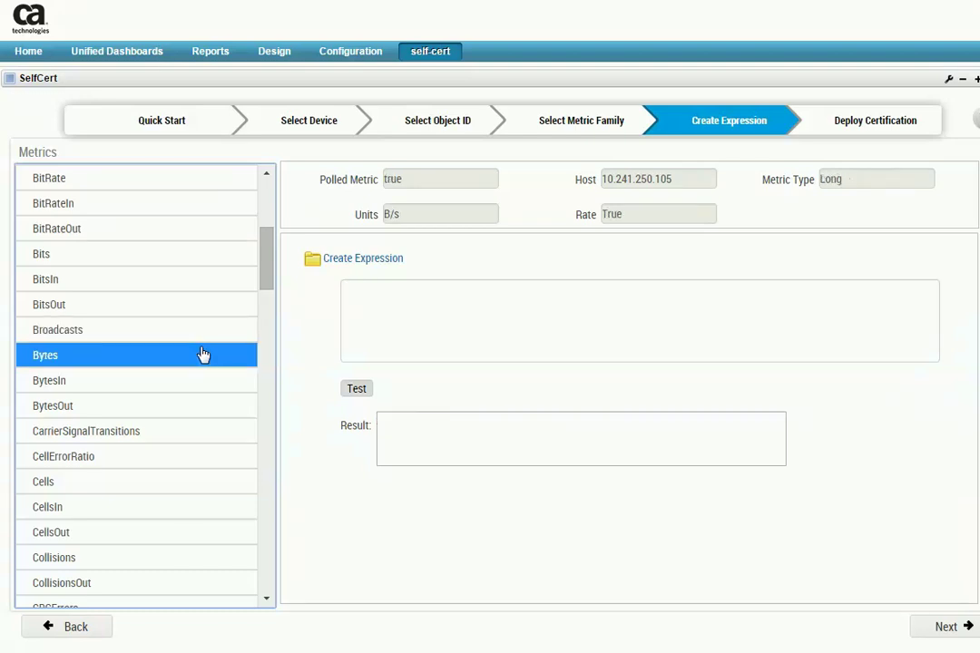
click(392, 307)
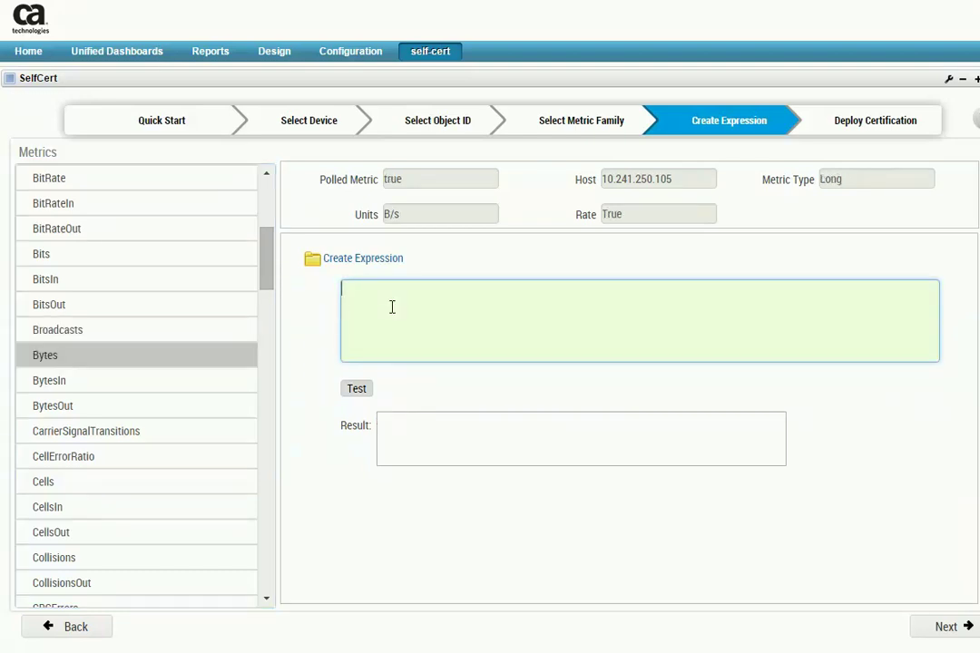
text((ifInOctets+ifOutOctets)/(ifInOctets+ifOutOctets))
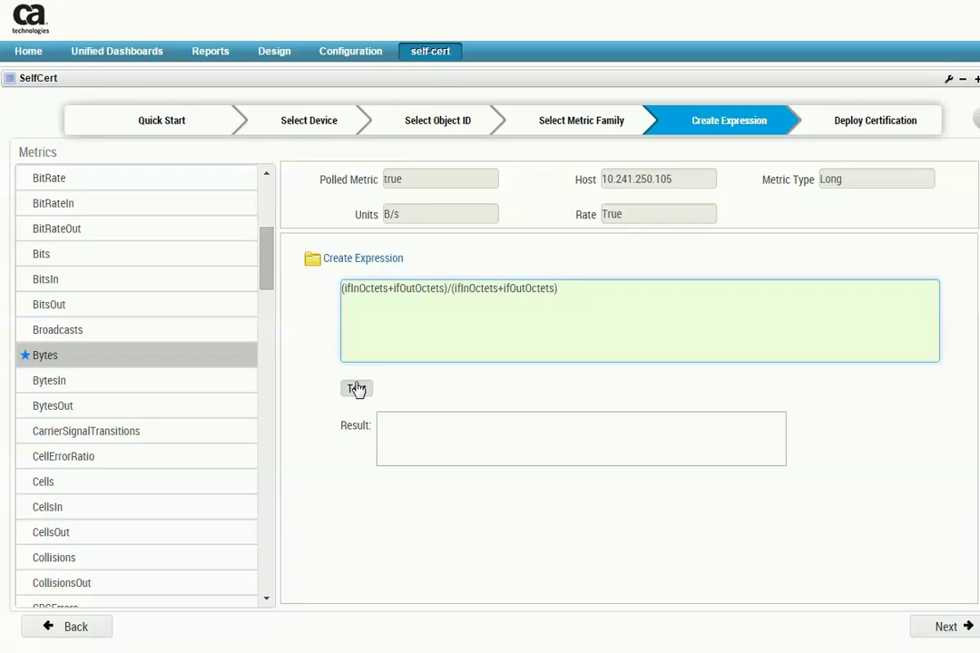
click(356, 388)
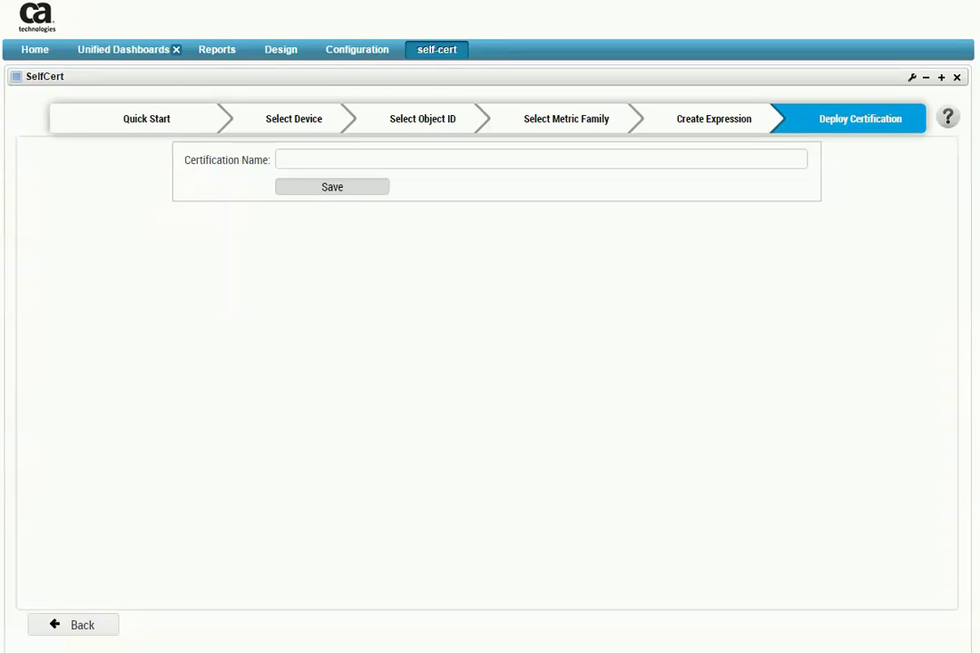
Name the certification 'Vendor Cert for New Interfaces' and save it as VendorCertforNewInterfaces.xml.
click(401, 160)
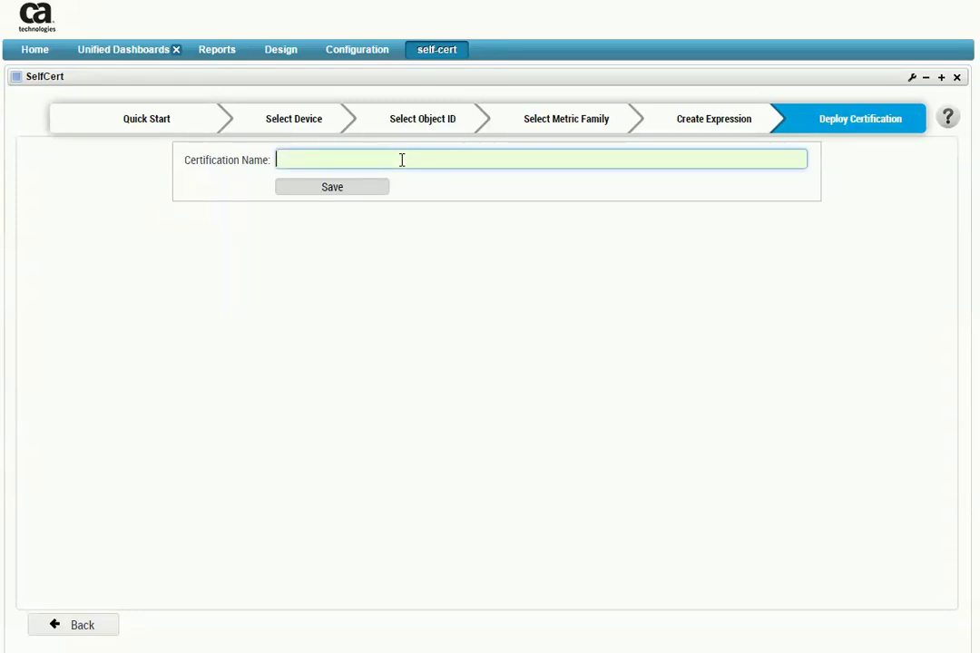
text(Vendor Cert for New Interfaces)
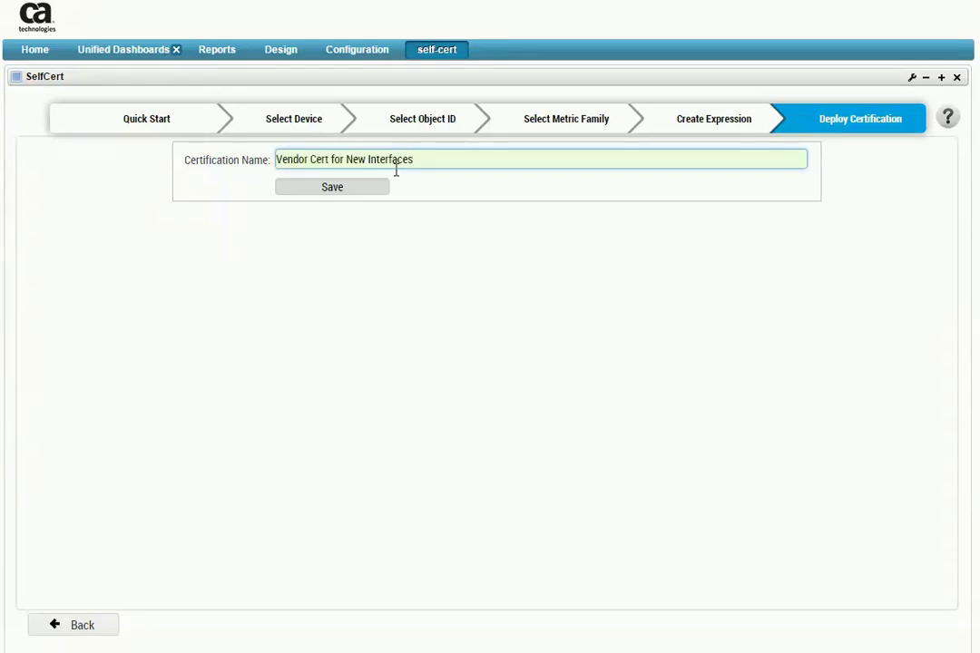
click(380, 194)
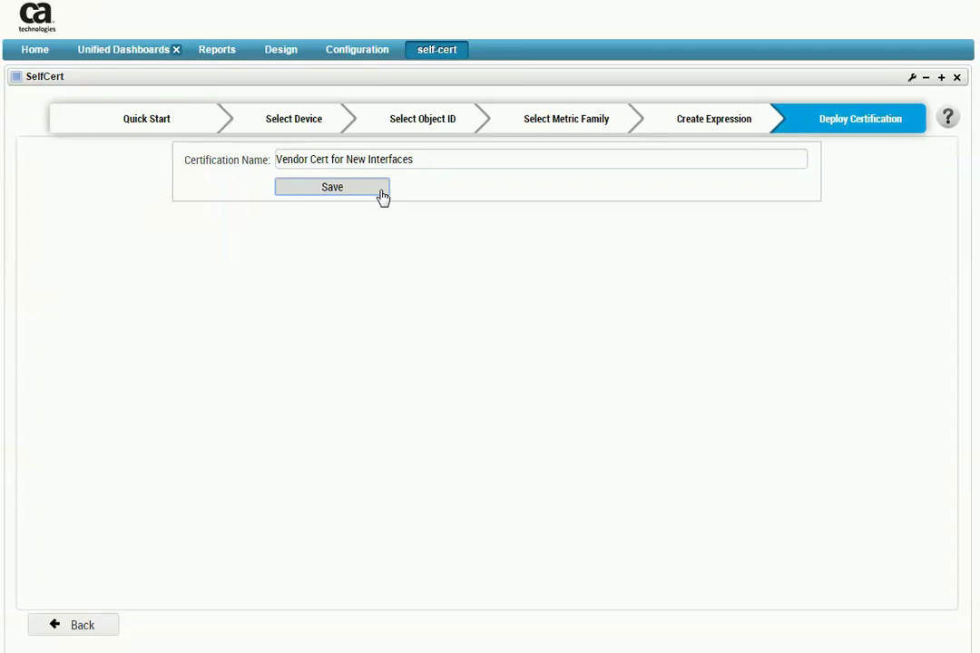
click(382, 192)
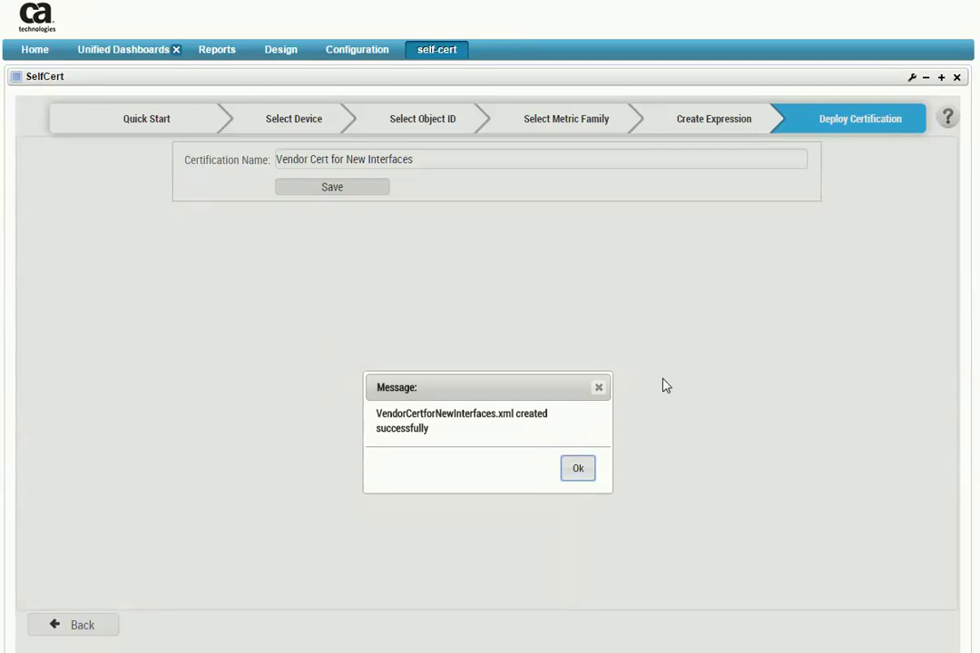
click(587, 473)
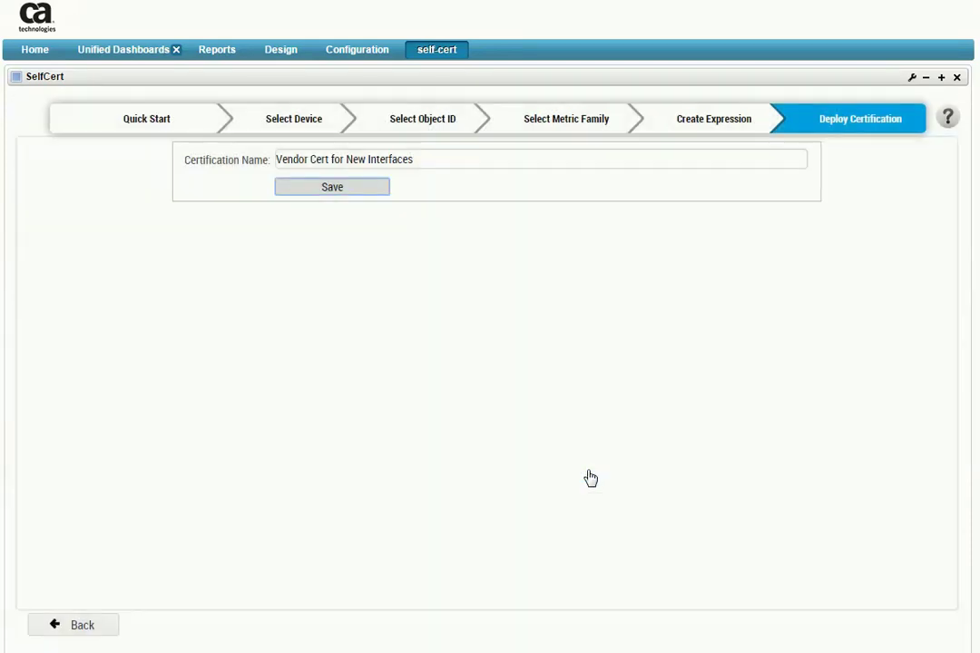